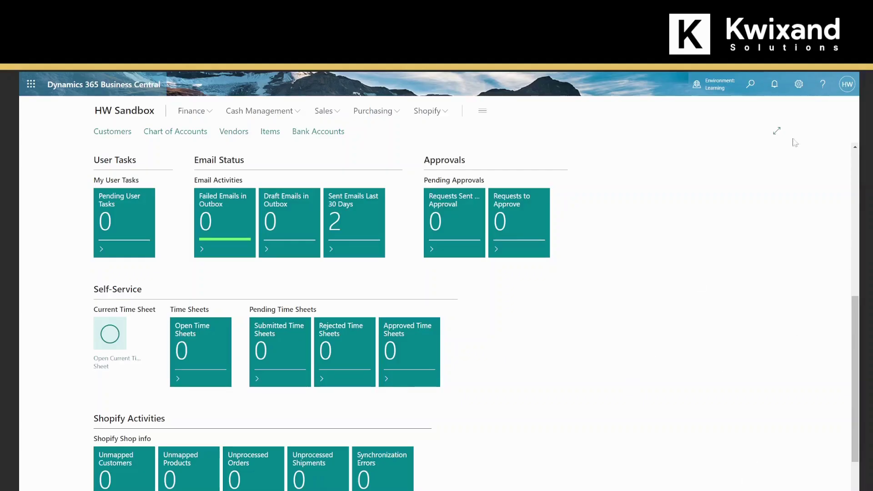
Step: Search pages for 'feature' and open the Feature Management page
{"action": "left_click", "coordinate": [751, 84]}
{"action": "type", "text": "feture"}
{"action": "key", "text": "BackSpace"}
{"action": "key", "text": "BackSpace"}
{"action": "key", "text": "BackSpace"}
{"action": "key", "text": "BackSpace"}
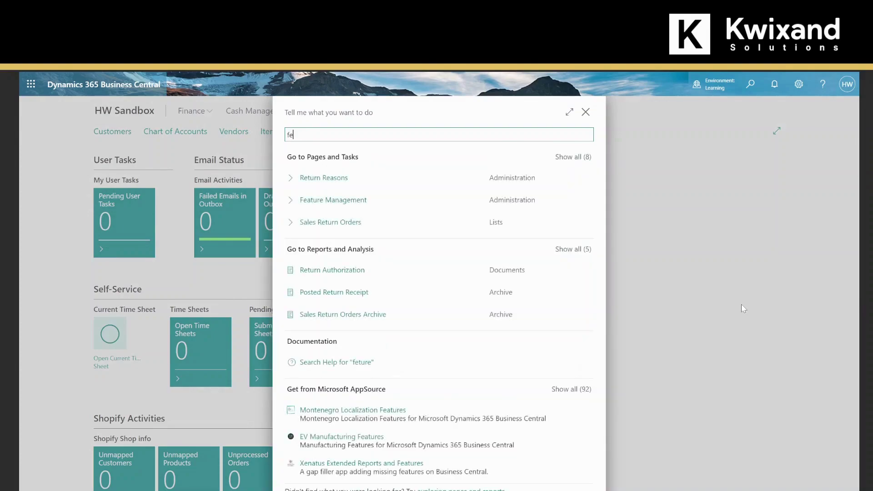
{"action": "type", "text": "ature"}
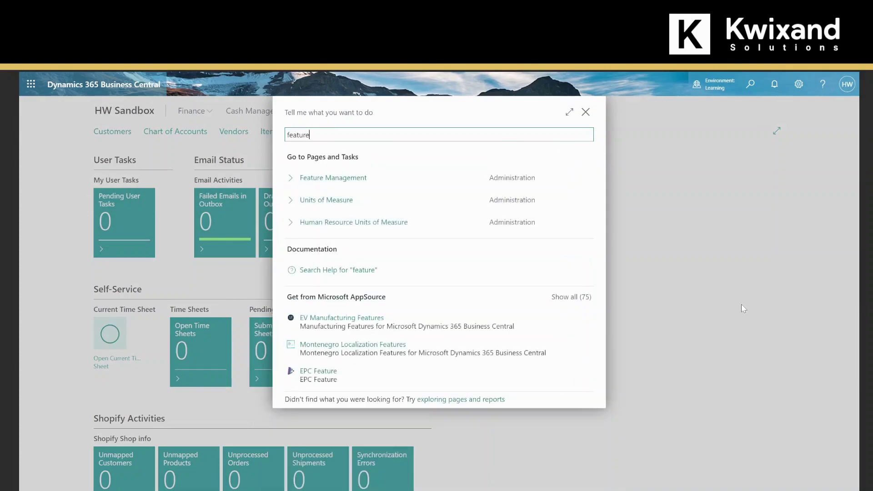
{"action": "left_click", "coordinate": [573, 177]}
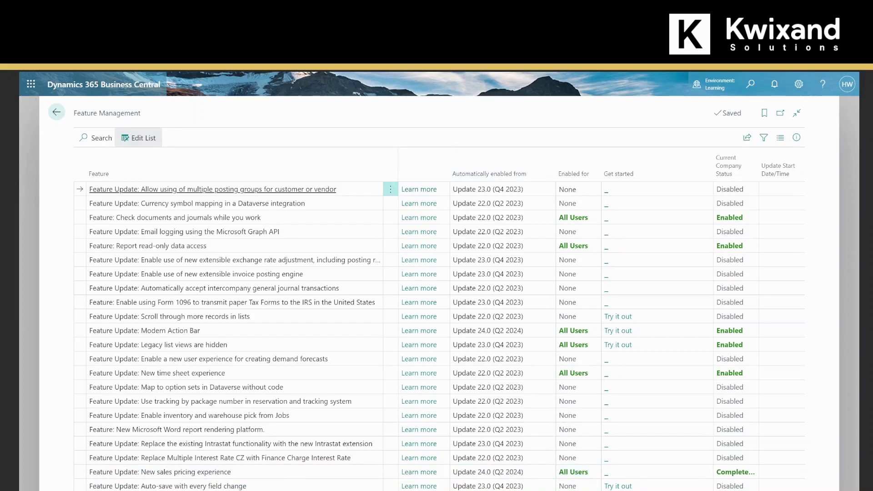
Step: From the home page, search for 'sales job pric', then change the query to 'job'
{"action": "left_click", "coordinate": [59, 115]}
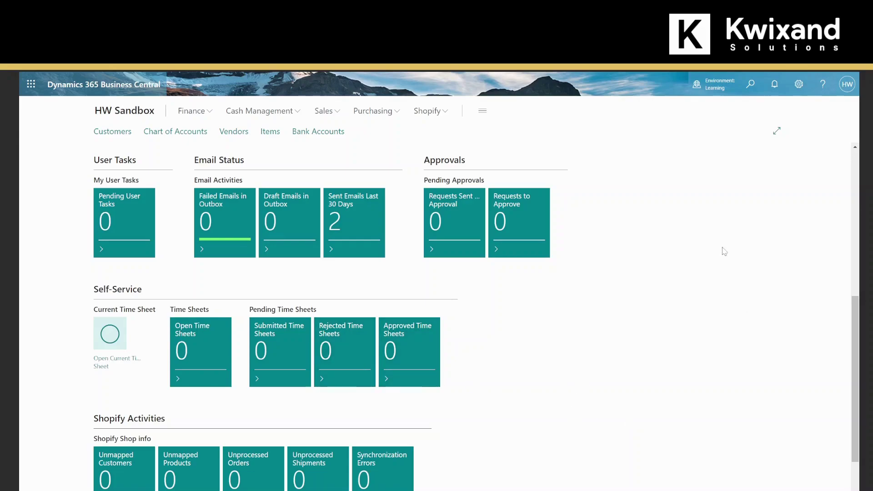
{"action": "left_click", "coordinate": [752, 84]}
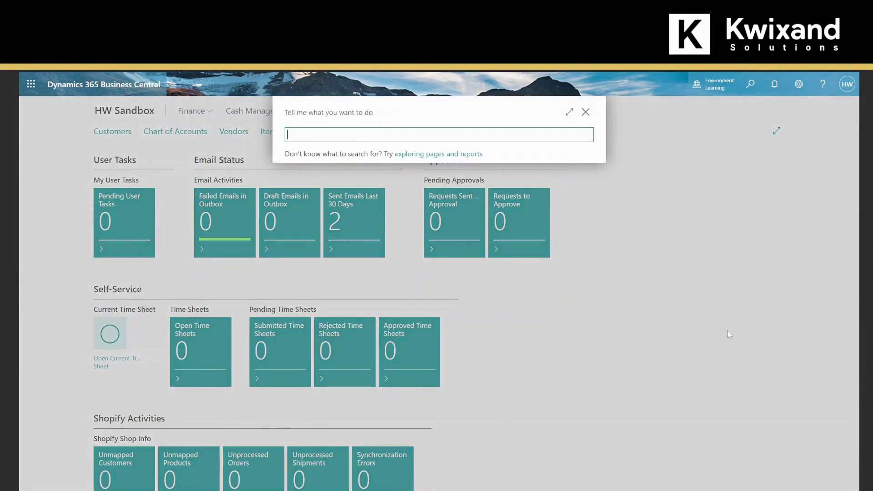
{"action": "type", "text": "sales job pric"}
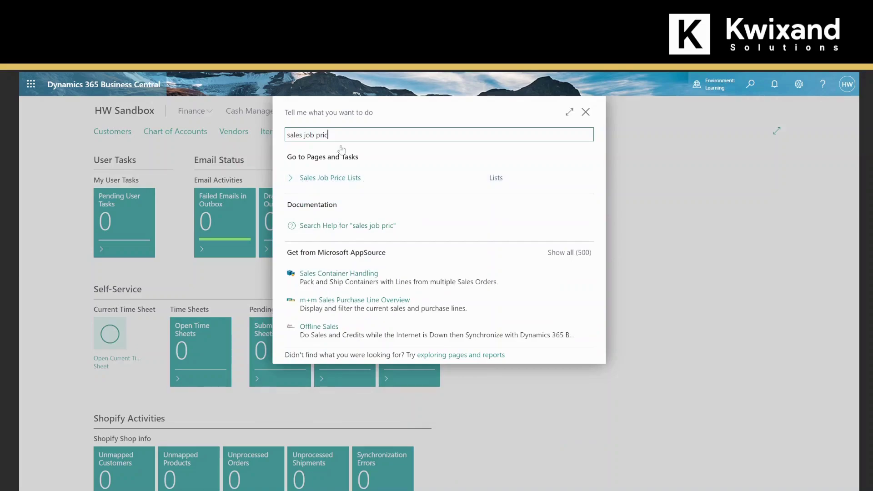
{"action": "key", "text": "ctrl+a"}
{"action": "key", "text": "End"}
{"action": "key", "text": "ctrl+a"}
{"action": "type", "text": "job"}
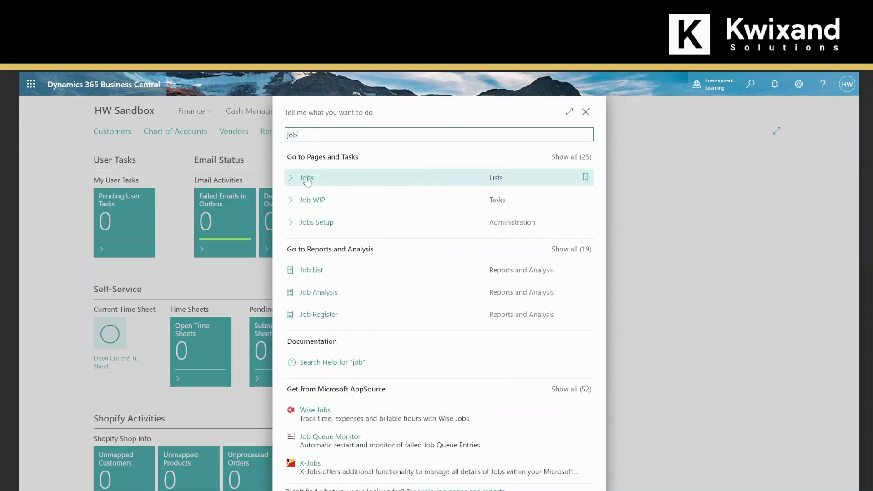
Step: Open the Jobs list, check JOB00010's card and its Prices & Discounts actions, then return
{"action": "left_click", "coordinate": [307, 178]}
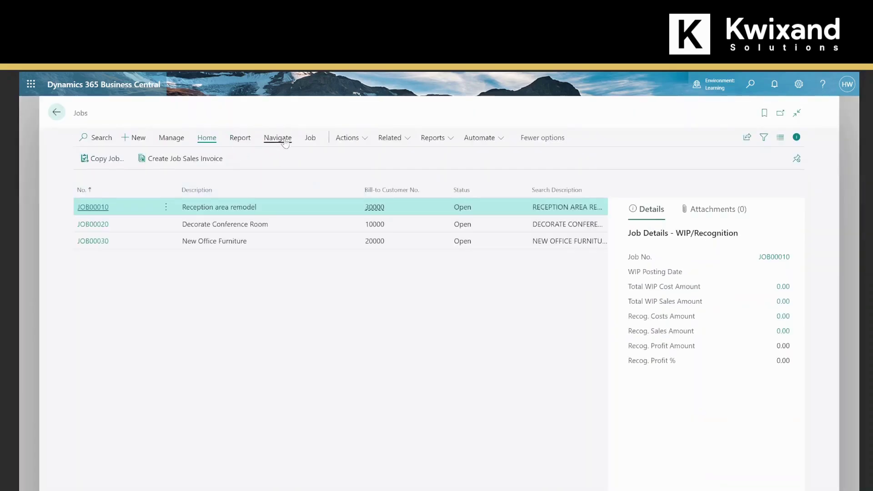
{"action": "left_click", "coordinate": [278, 138]}
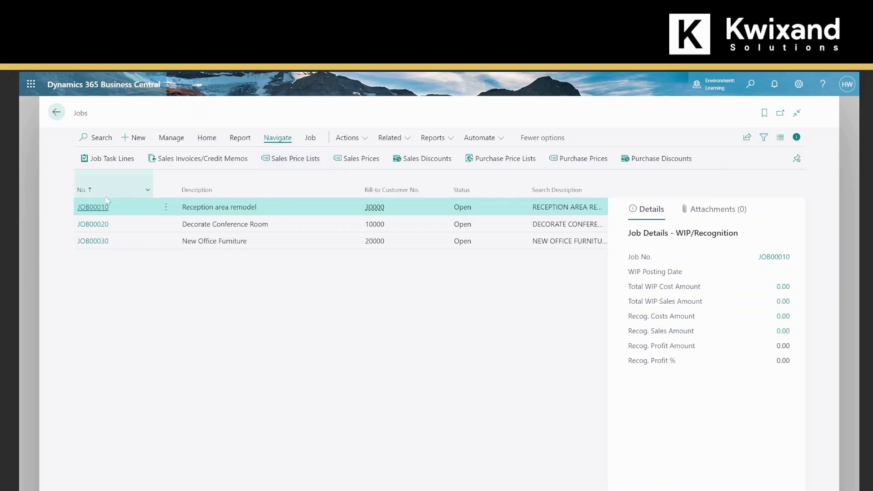
{"action": "left_click", "coordinate": [96, 210]}
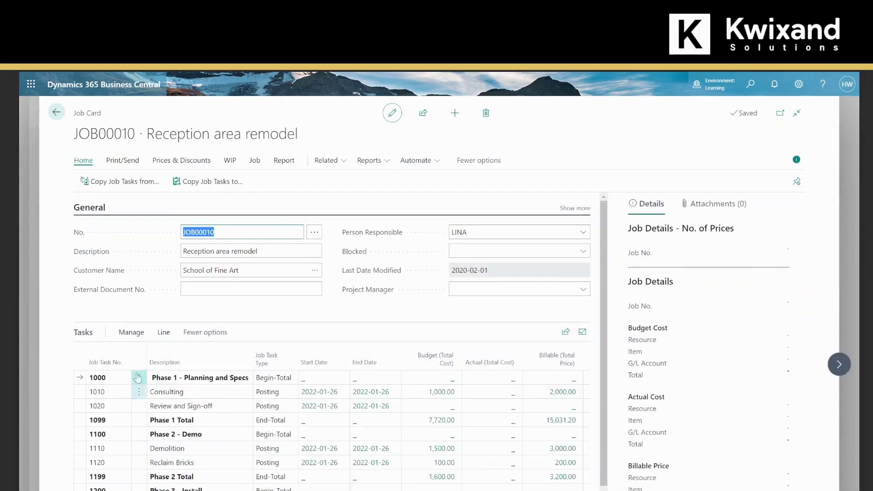
{"action": "left_click", "coordinate": [186, 162]}
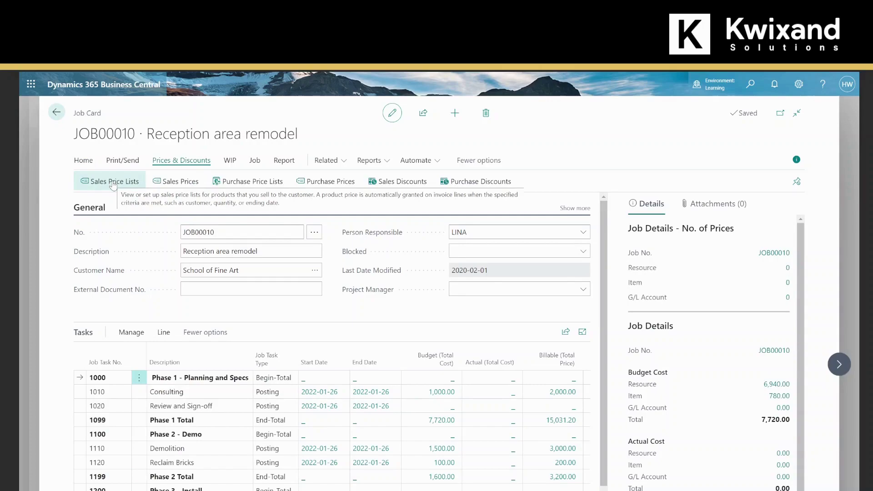
{"action": "left_click", "coordinate": [57, 112]}
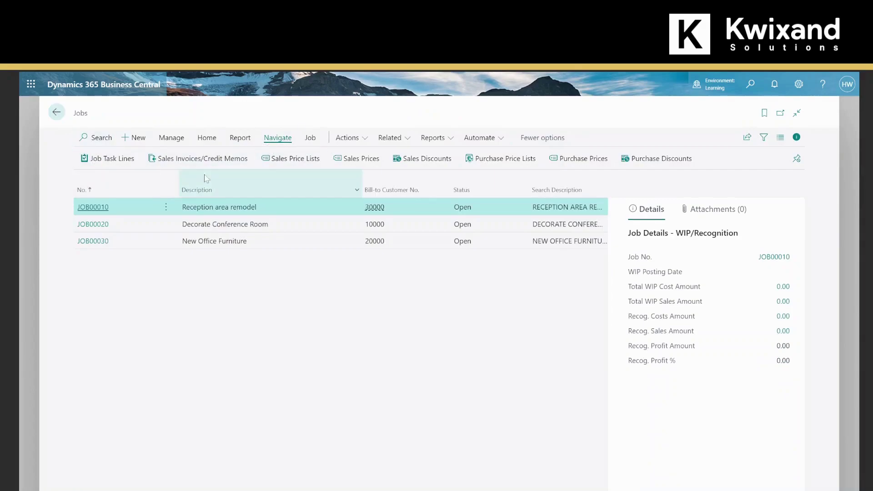
Step: Create a new sales job price list J00006 described as 'Test Pricing'
{"action": "left_click", "coordinate": [288, 160]}
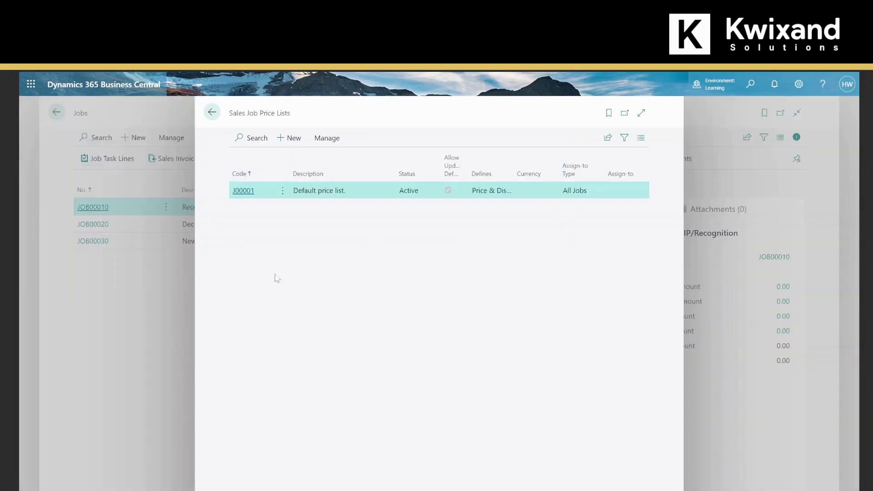
{"action": "left_click", "coordinate": [293, 139]}
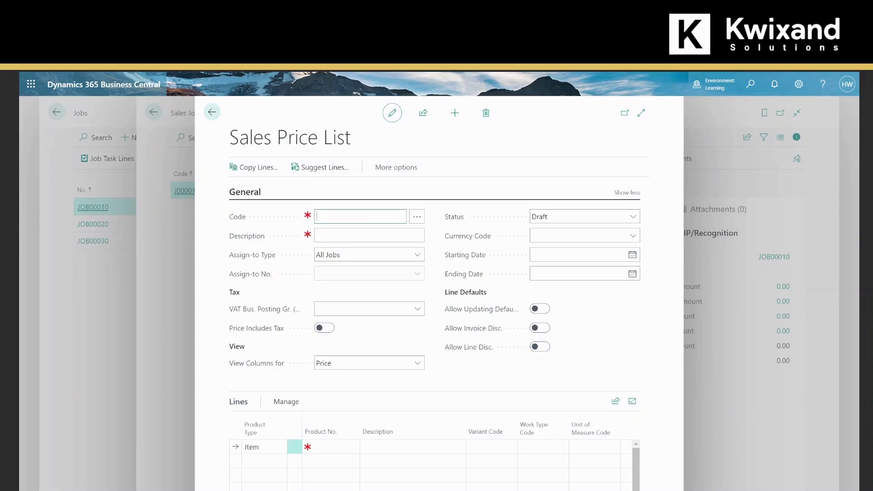
{"action": "key", "text": "Tab"}
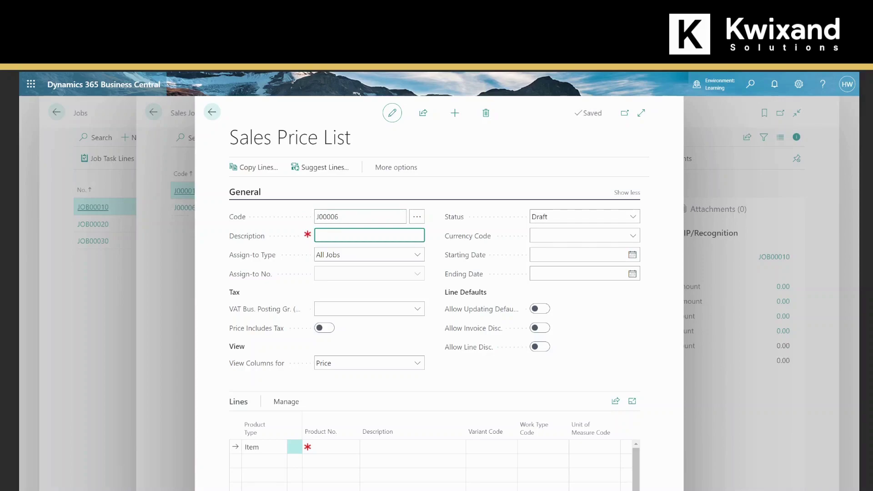
{"action": "type", "text": "Test Pricing"}
Step: Set Assign-to Type to Job and Assign-to No. to JOB00010
{"action": "left_click", "coordinate": [420, 256]}
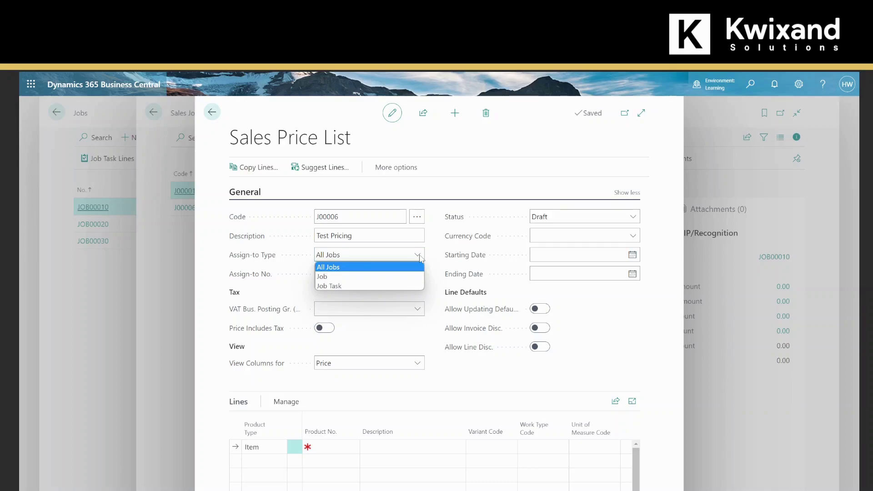
{"action": "left_click", "coordinate": [323, 278]}
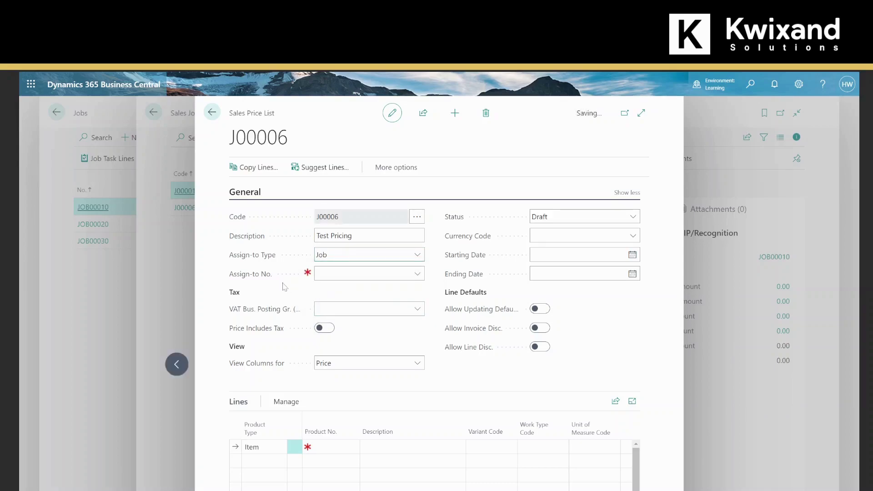
{"action": "mouse_move", "coordinate": [256, 282]}
{"action": "left_click", "coordinate": [418, 275]}
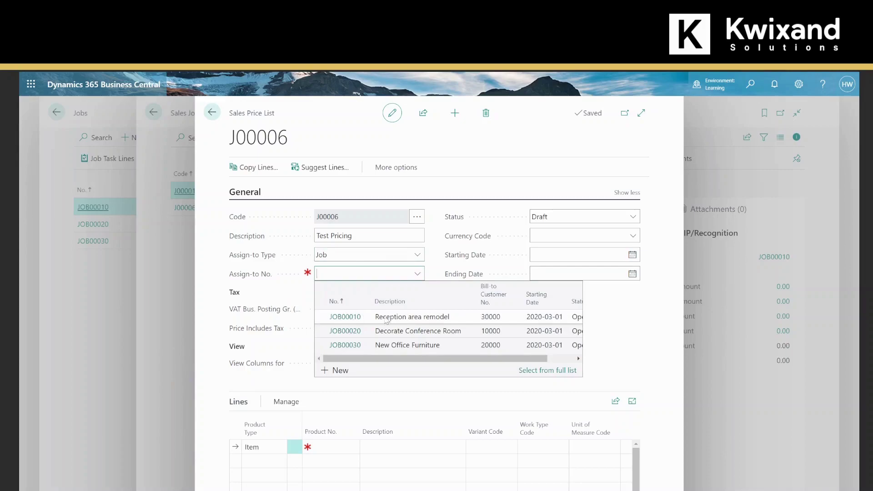
{"action": "left_click", "coordinate": [356, 321]}
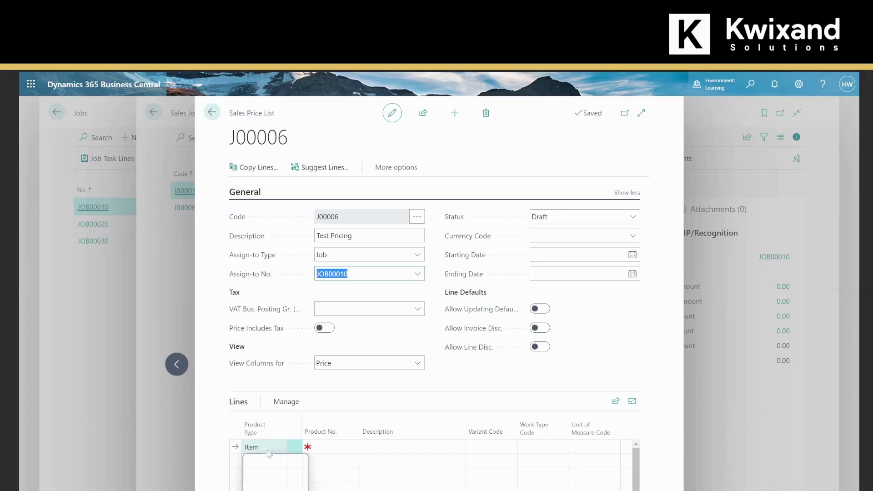
Step: Add a Resource line for the person resource, priced at 100.00 per HOUR
{"action": "left_click", "coordinate": [282, 446]}
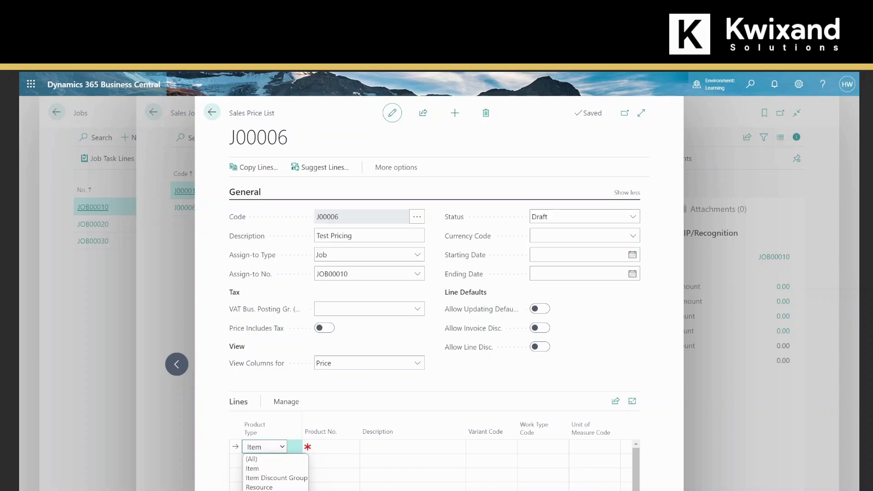
{"action": "left_click", "coordinate": [258, 487]}
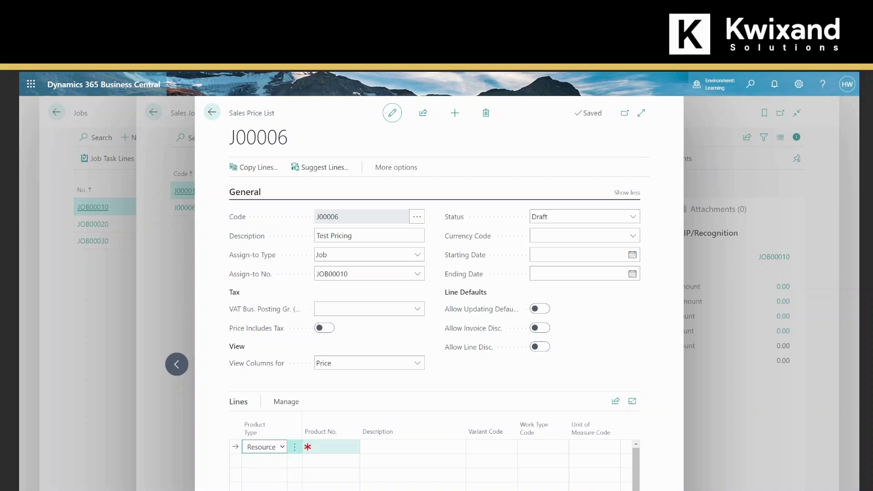
{"action": "key", "text": "Tab"}
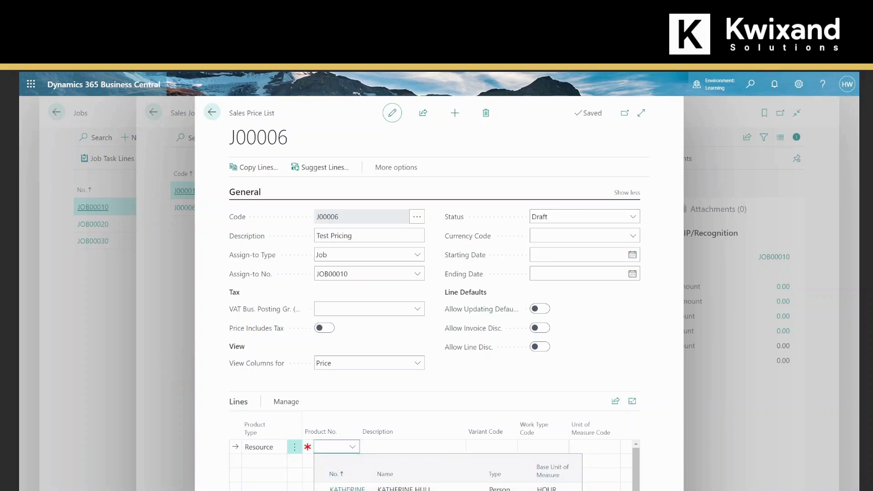
{"action": "left_click", "coordinate": [349, 489]}
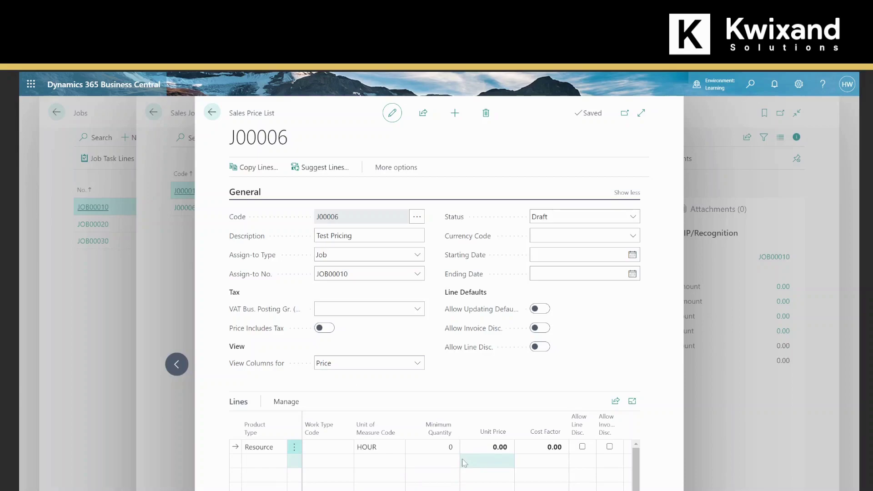
{"action": "left_click", "coordinate": [487, 448]}
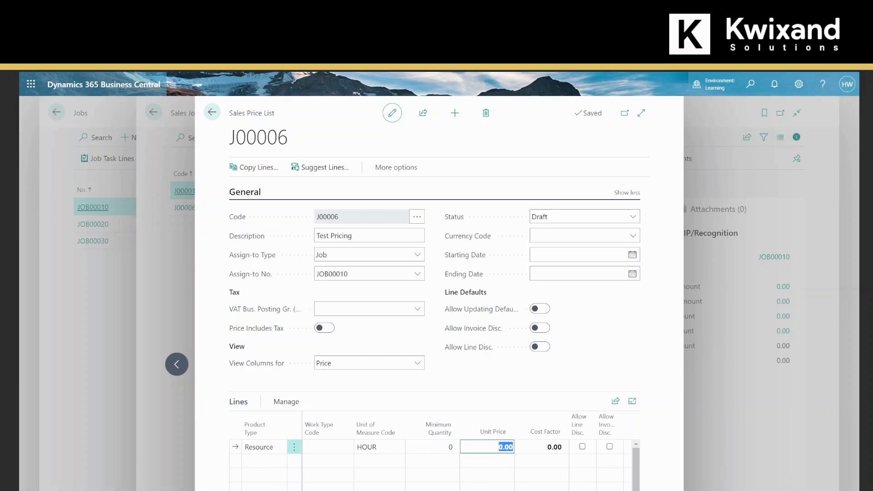
{"action": "type", "text": "100.00"}
{"action": "key", "text": "Tab"}
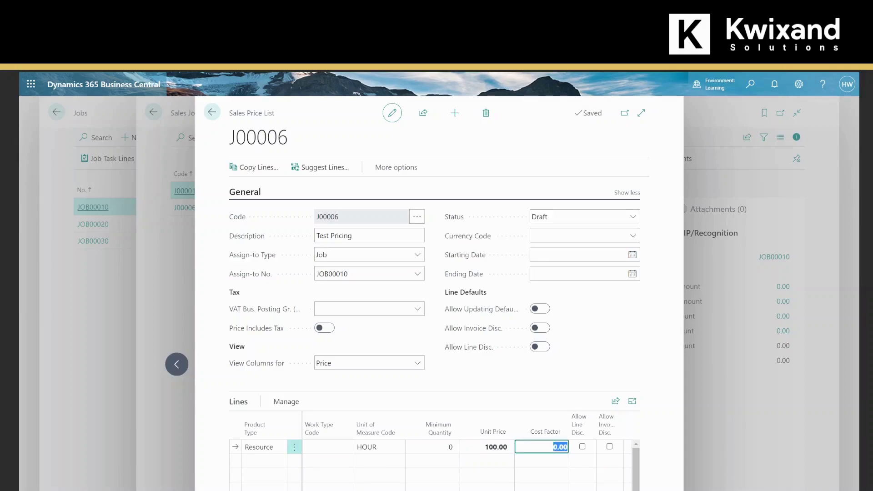
Step: Add a second Item line for 1896-S ATHENS Desk
{"action": "left_click", "coordinate": [279, 461]}
{"action": "left_click", "coordinate": [279, 461]}
{"action": "key", "text": "Down"}
{"action": "key", "text": "Return"}
{"action": "key", "text": "Tab"}
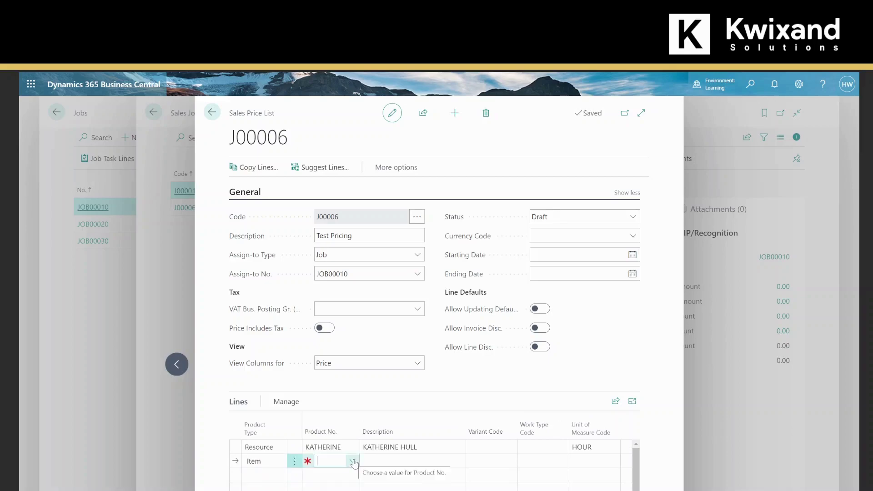
{"action": "left_click", "coordinate": [353, 462]}
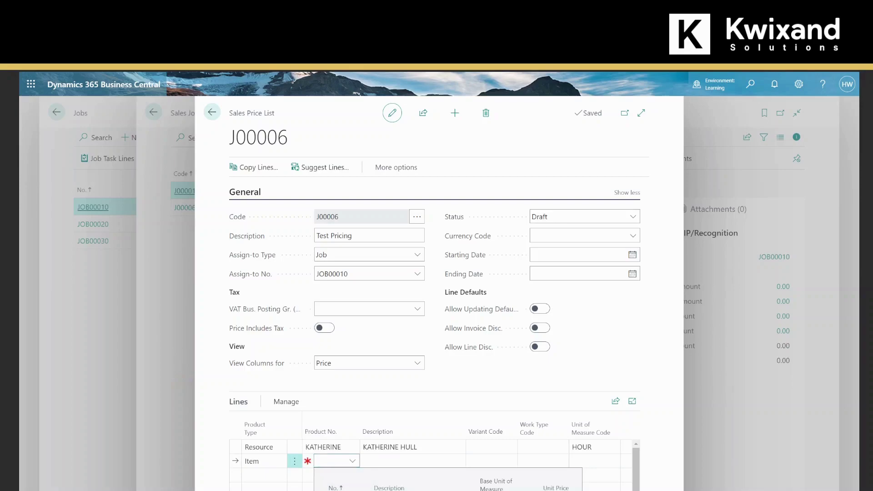
{"action": "key", "text": "Down"}
{"action": "key", "text": "Return"}
Step: Give the desk line a minimum quantity of 2 and a unit price of 250.00
{"action": "key", "text": "Tab"}
{"action": "key", "text": "Tab"}
{"action": "key", "text": "Tab"}
{"action": "key", "text": "Tab"}
{"action": "key", "text": "Tab"}
{"action": "key", "text": "Tab"}
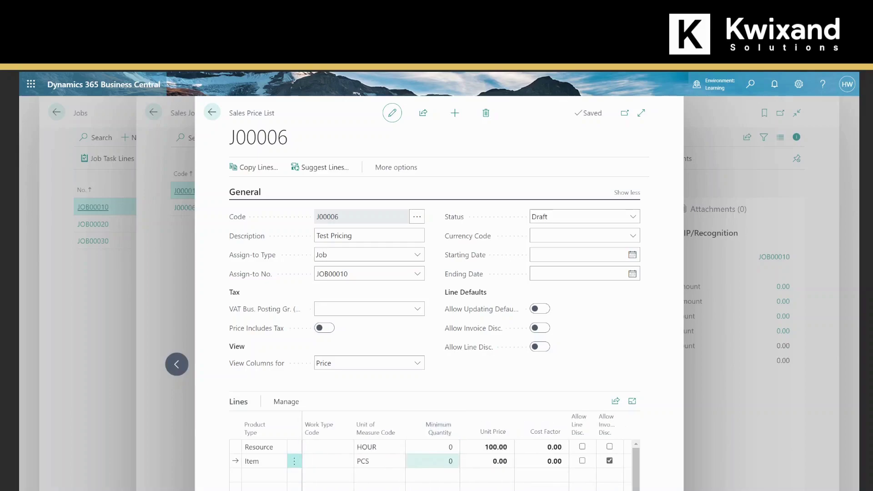
{"action": "left_click", "coordinate": [432, 461]}
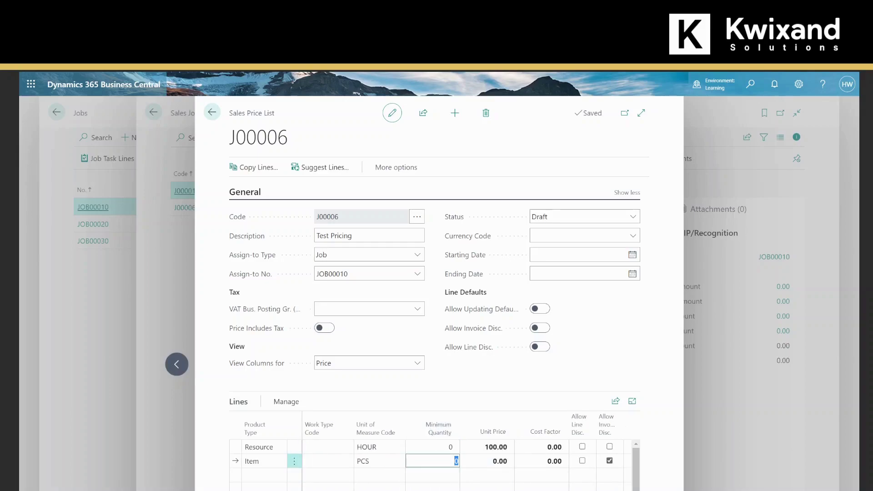
{"action": "key", "text": "Tab"}
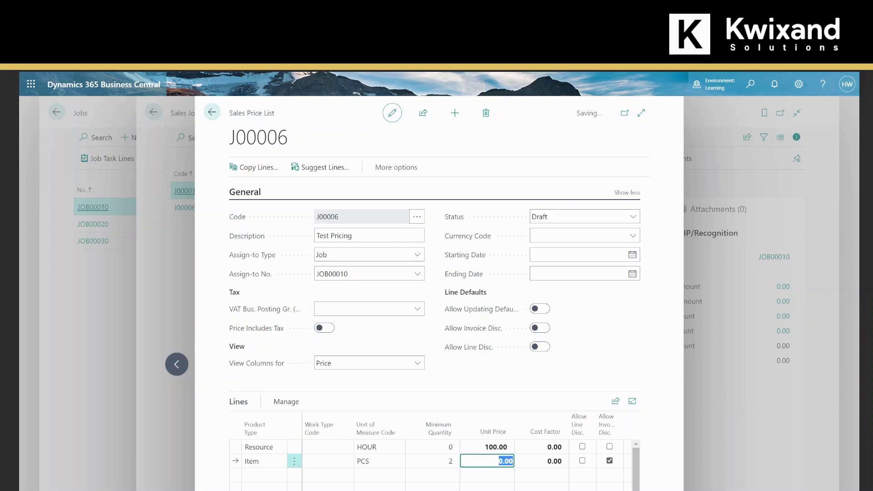
{"action": "type", "text": "250.00"}
{"action": "key", "text": "Tab"}
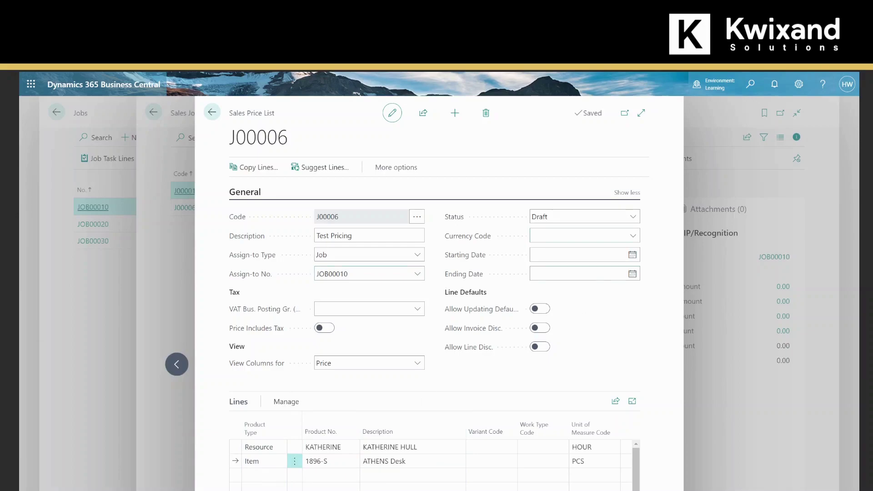
Step: Change J00006's status from Draft to Active and confirm the change
{"action": "left_click", "coordinate": [633, 217]}
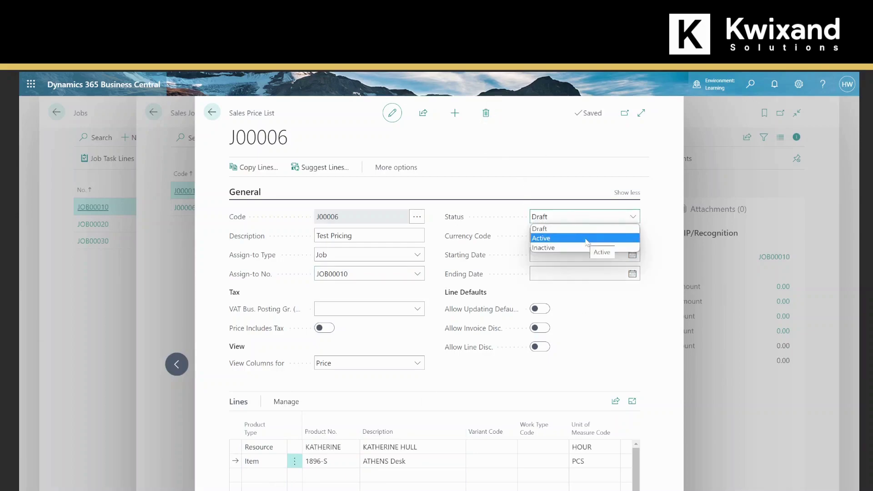
{"action": "left_click", "coordinate": [581, 238]}
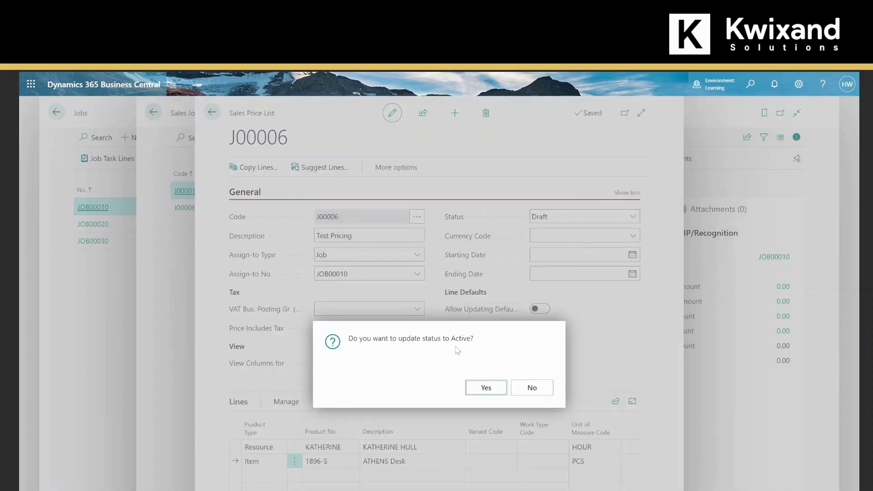
{"action": "left_click", "coordinate": [484, 388]}
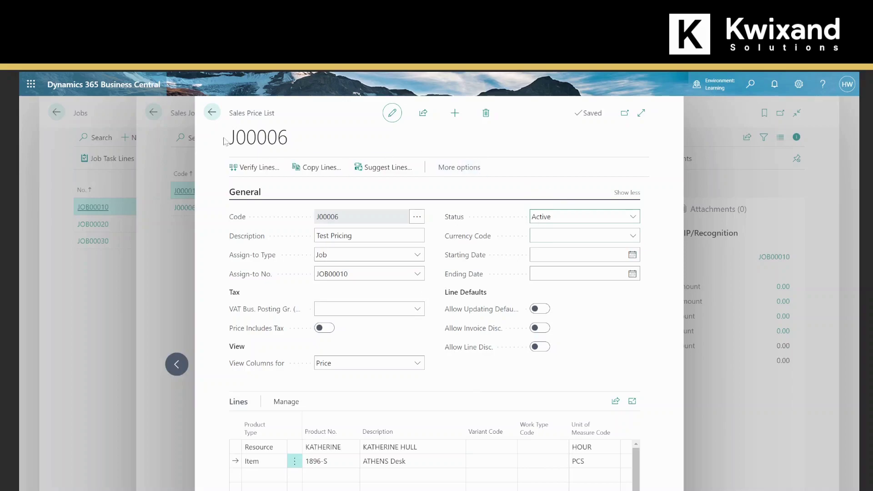
Step: Verify J00006 Test Pricing in the job price lists, then return to the Jobs list
{"action": "left_click", "coordinate": [214, 117]}
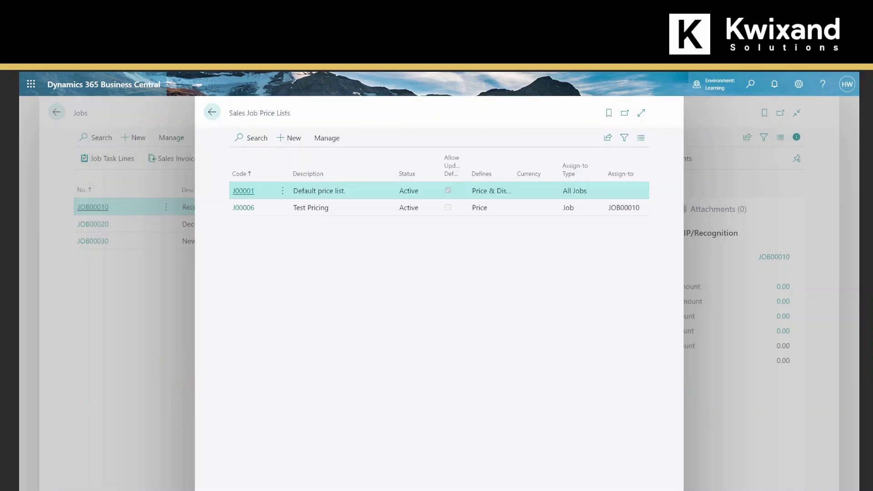
{"action": "left_click", "coordinate": [244, 207]}
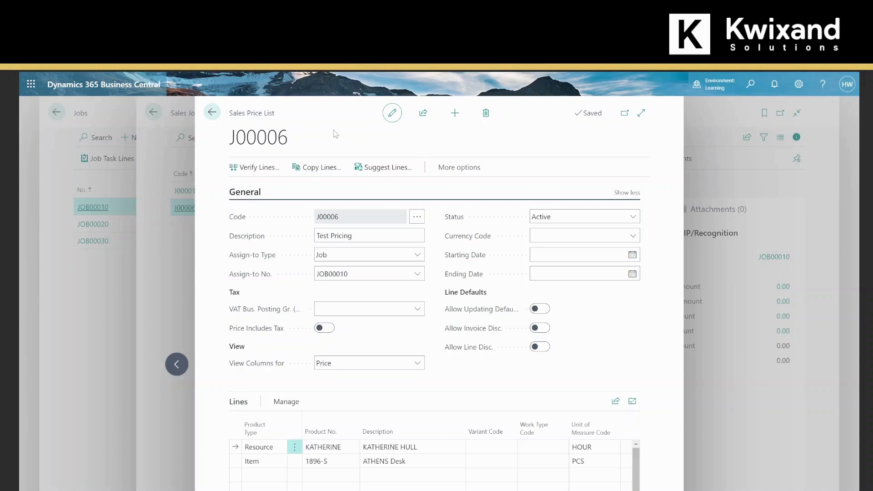
{"action": "left_click", "coordinate": [211, 114]}
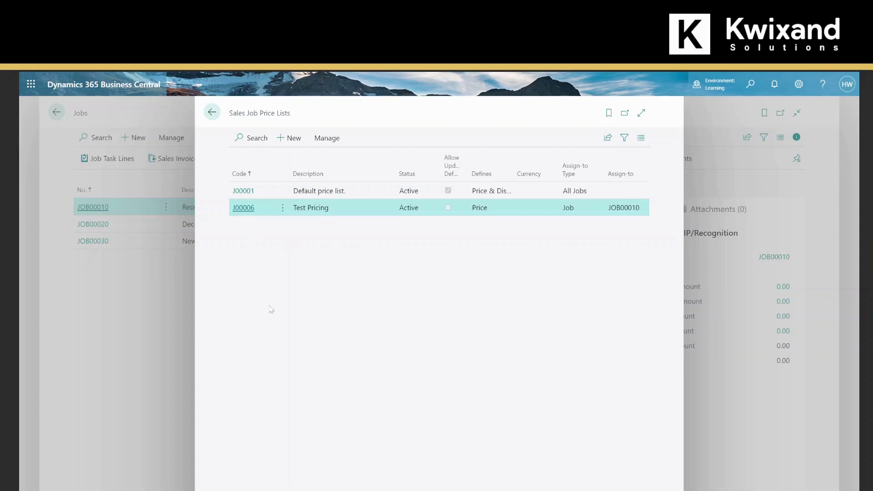
{"action": "left_click", "coordinate": [211, 115]}
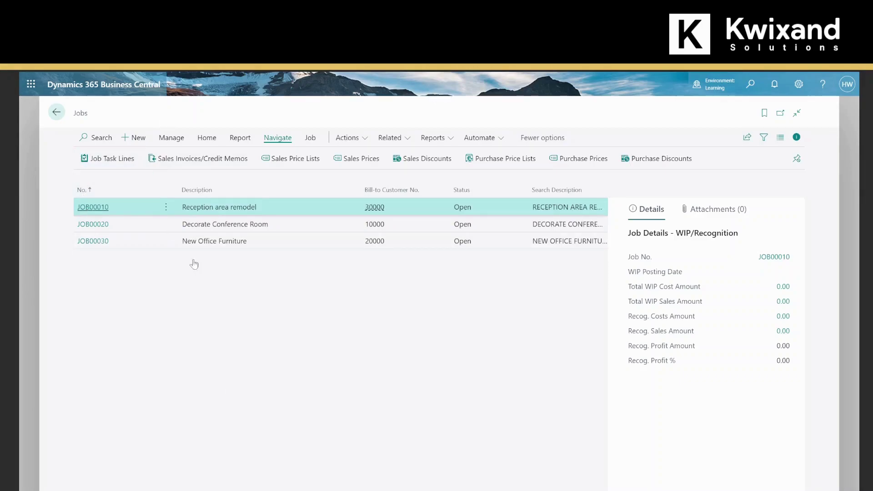
Step: Open JOB00010's Job Planning Lines for task 1240 and start a new line
{"action": "left_click", "coordinate": [92, 207]}
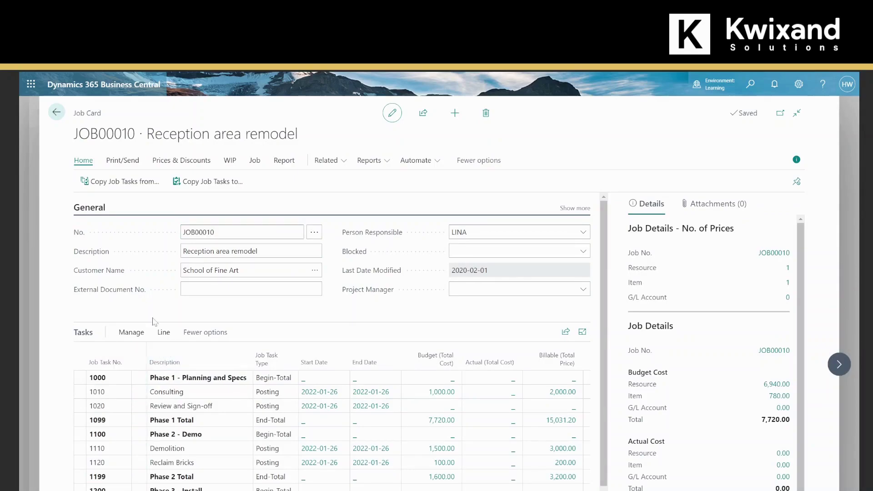
{"action": "left_click", "coordinate": [164, 333]}
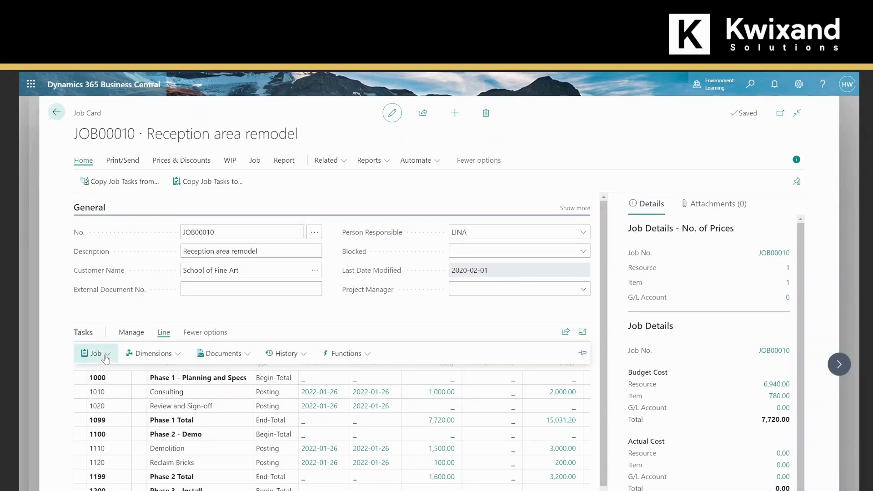
{"action": "left_click", "coordinate": [104, 356]}
{"action": "left_click", "coordinate": [105, 373]}
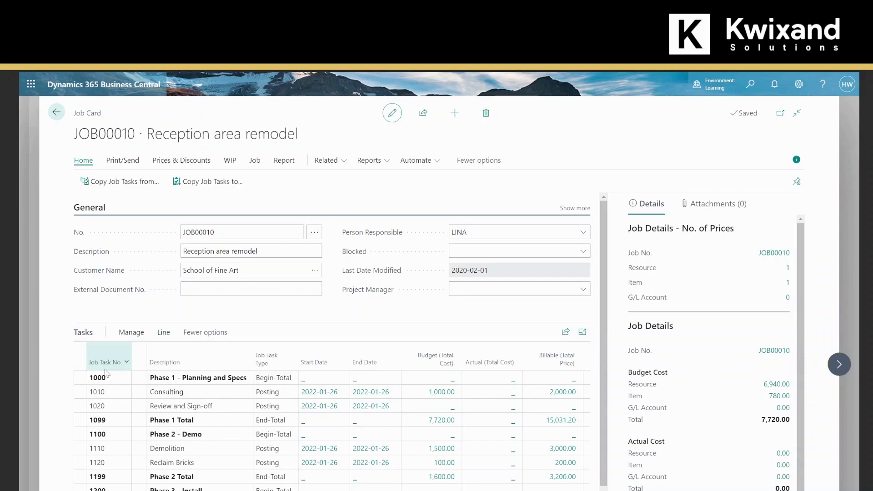
{"action": "left_click", "coordinate": [248, 226]}
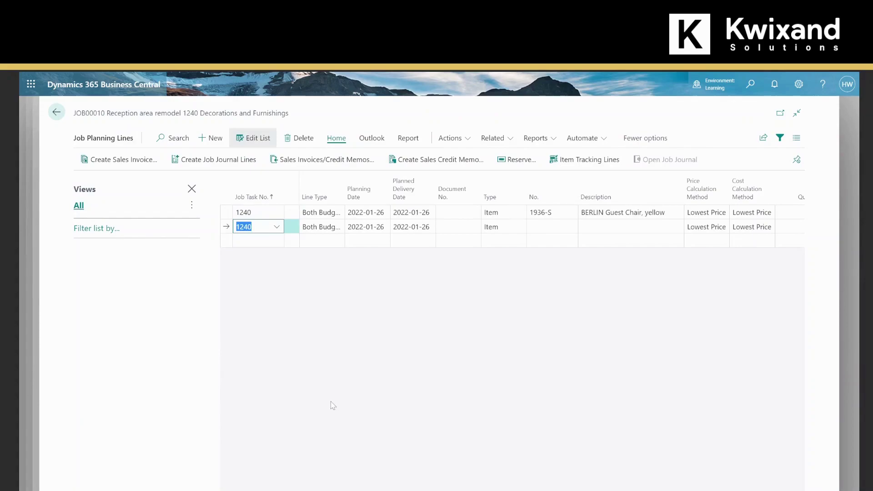
Step: Make the new planning line Billable with today's date, 2023-03-16
{"action": "key", "text": "Tab"}
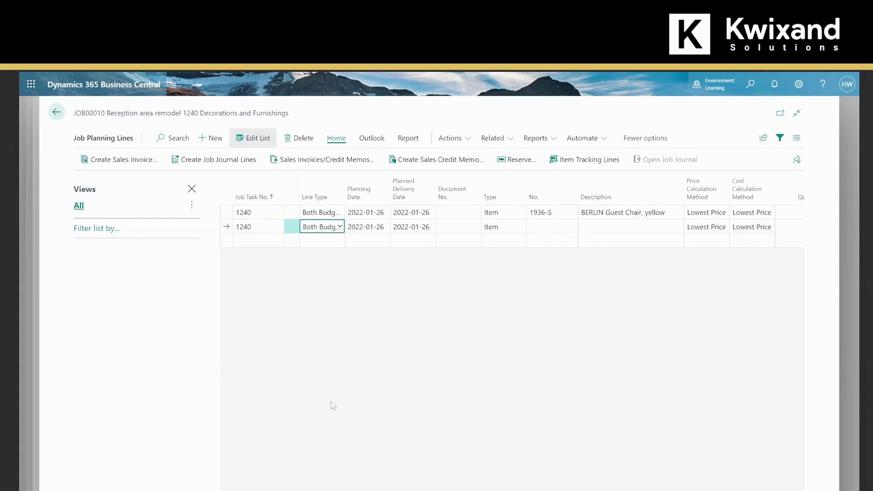
{"action": "key", "text": "b"}
{"action": "key", "text": "Tab"}
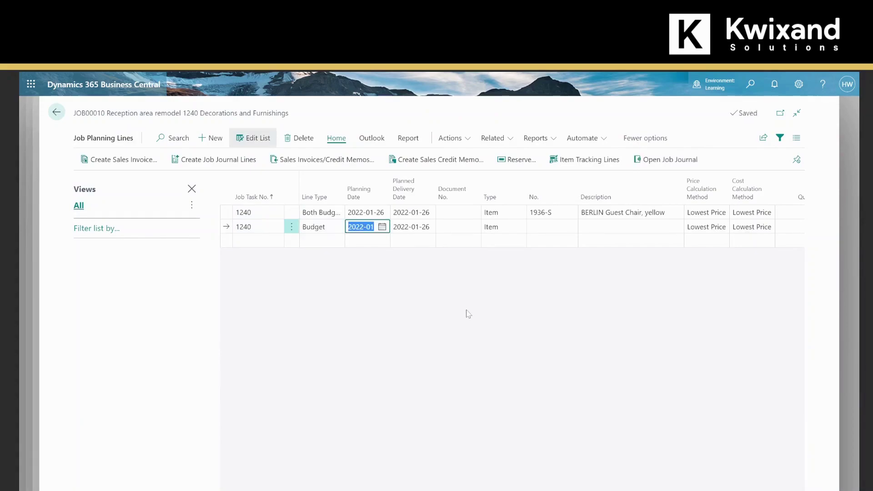
{"action": "left_click", "coordinate": [324, 228]}
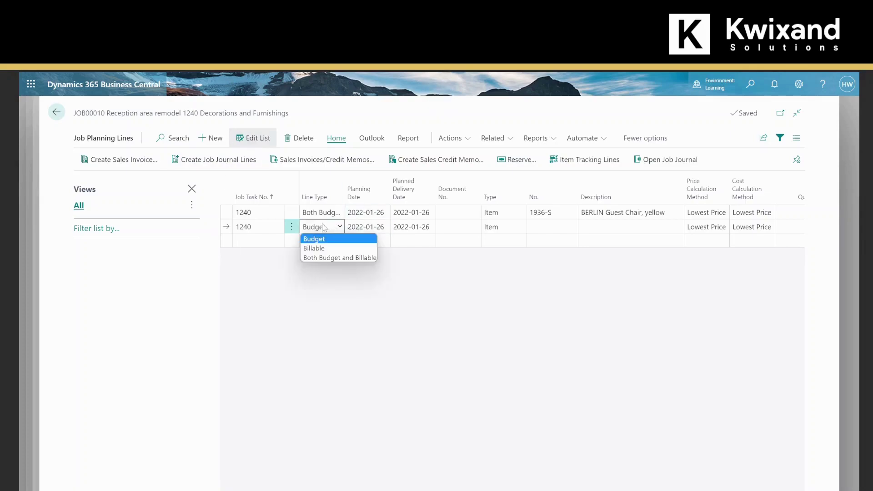
{"action": "left_click", "coordinate": [324, 248]}
{"action": "key", "text": "Tab"}
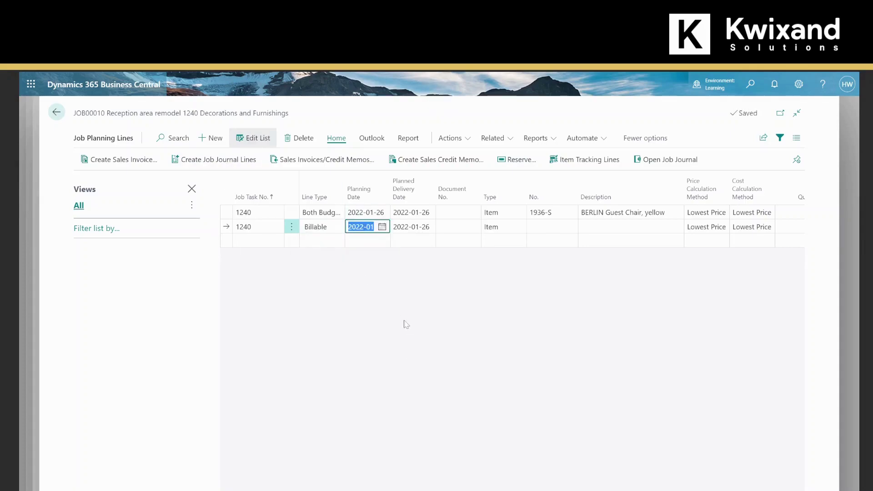
{"action": "type", "text": "t"}
{"action": "key", "text": "Tab"}
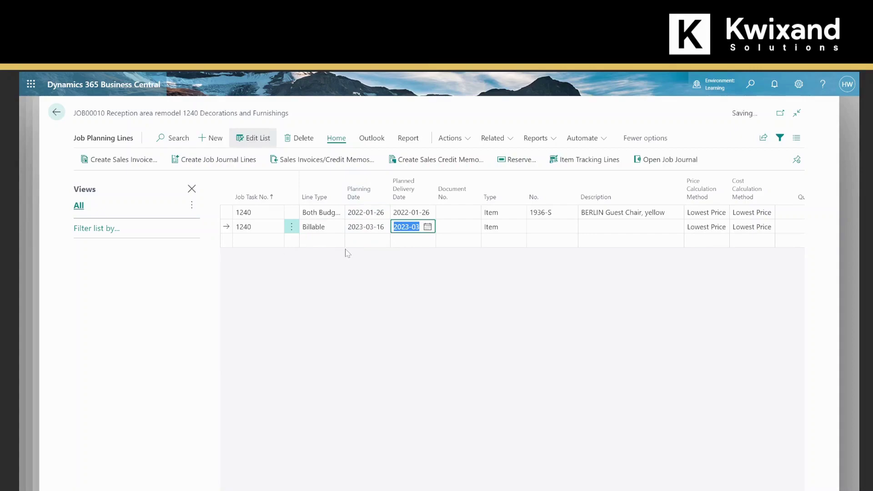
{"action": "key", "text": "Tab"}
Step: Bill the person resource on the line: quantity 2 at 100.00, line amount 200.00
{"action": "key", "text": "Tab"}
{"action": "type", "text": "r"}
{"action": "key", "text": "Tab"}
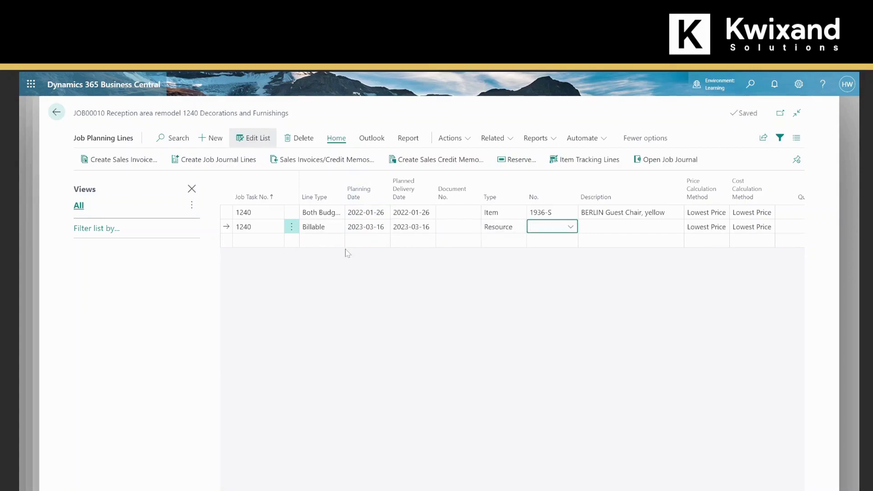
{"action": "type", "text": "katherine"}
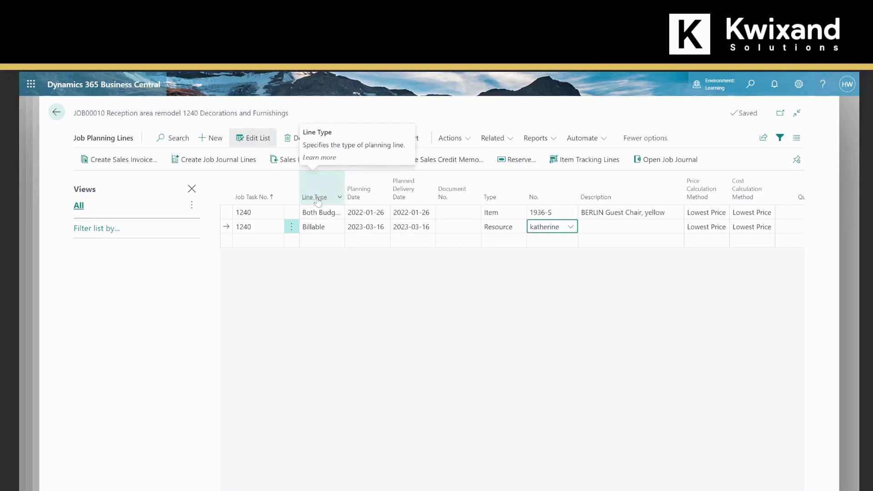
{"action": "key", "text": "Tab"}
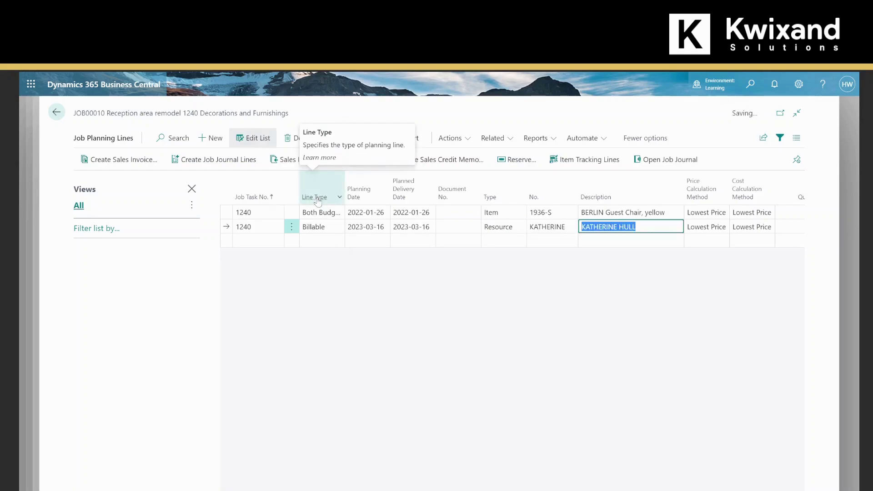
{"action": "key", "text": "Tab"}
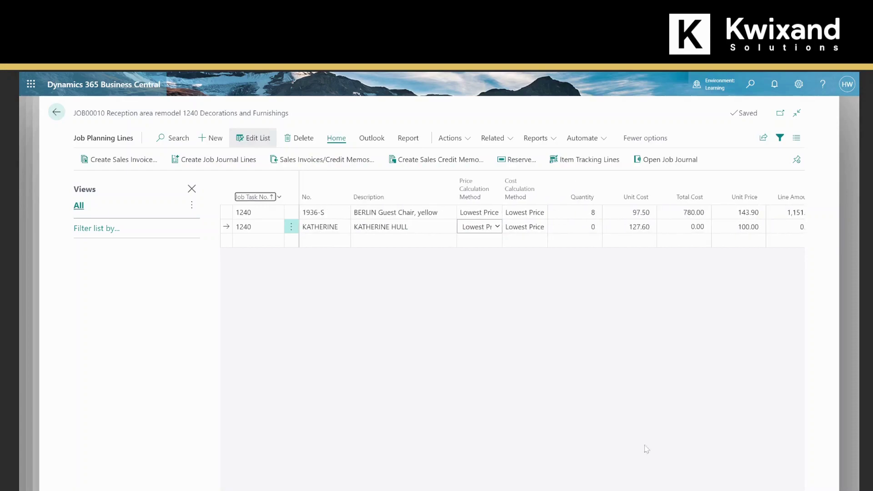
{"action": "left_click", "coordinate": [575, 226]}
{"action": "type", "text": "2"}
{"action": "key", "text": "Tab"}
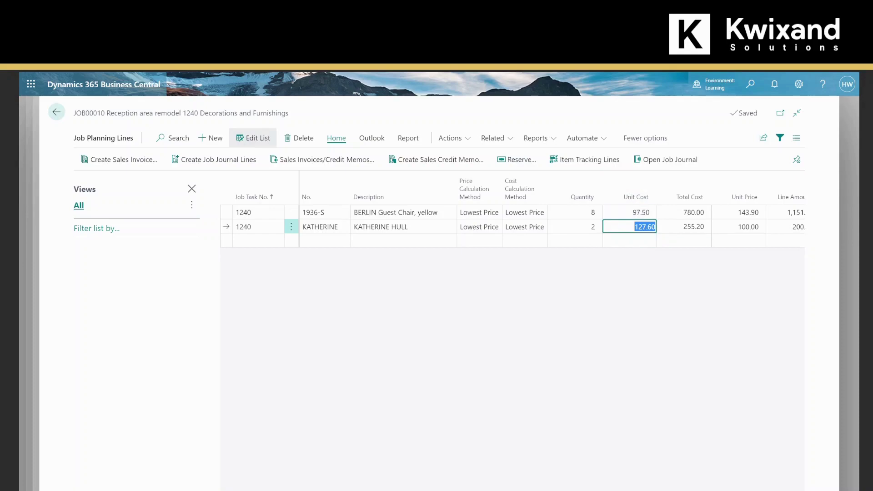
{"action": "key", "text": "Tab"}
{"action": "key", "text": "Tab"}
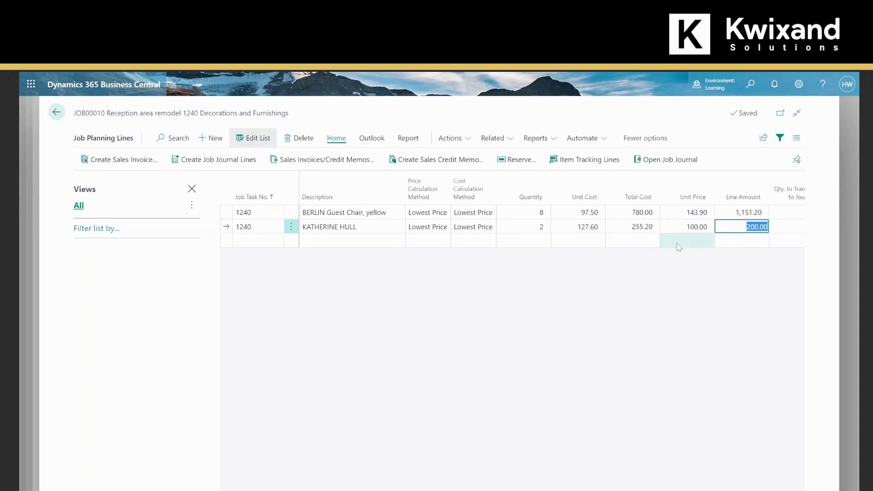
Step: Add a billable line for item 1896-S ATHENS Desk: quantity 3 at 250.00, totalling 750.00
{"action": "left_click", "coordinate": [253, 242]}
{"action": "key", "text": "Tab"}
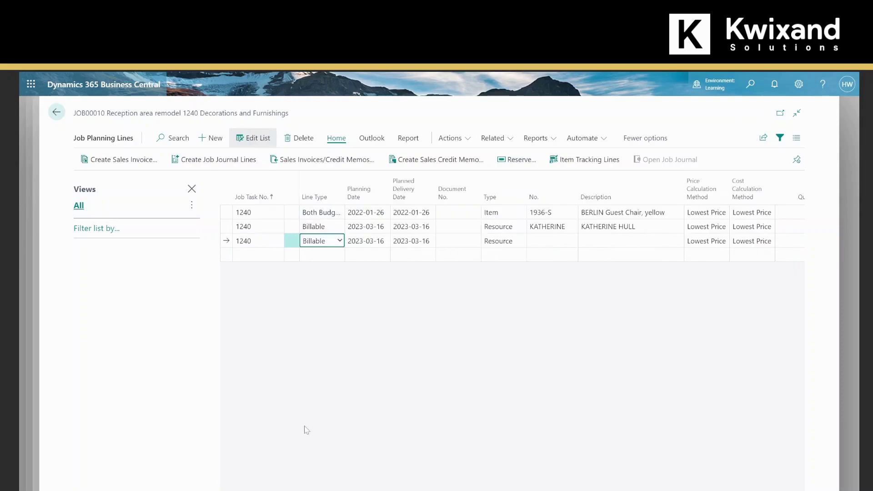
{"action": "key", "text": "Tab"}
{"action": "key", "text": "Tab"}
{"action": "key", "text": "Tab"}
{"action": "key", "text": "Tab"}
{"action": "type", "text": "i"}
{"action": "key", "text": "Tab"}
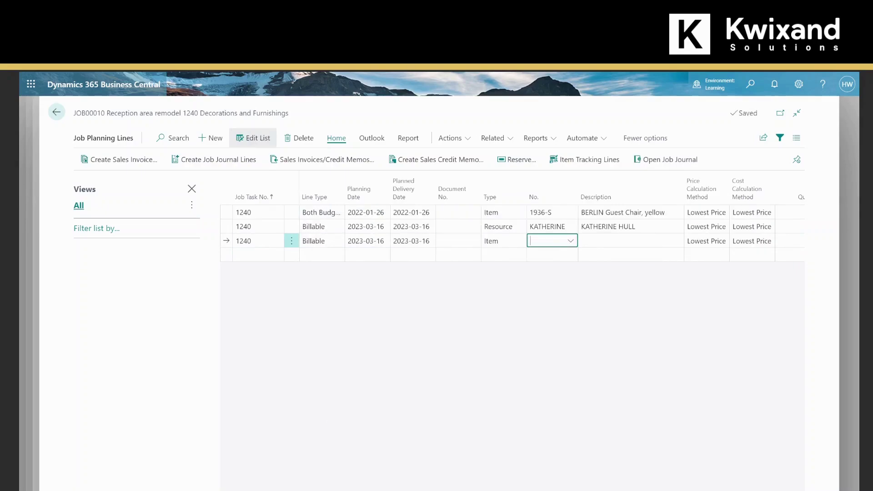
{"action": "left_click", "coordinate": [571, 241]}
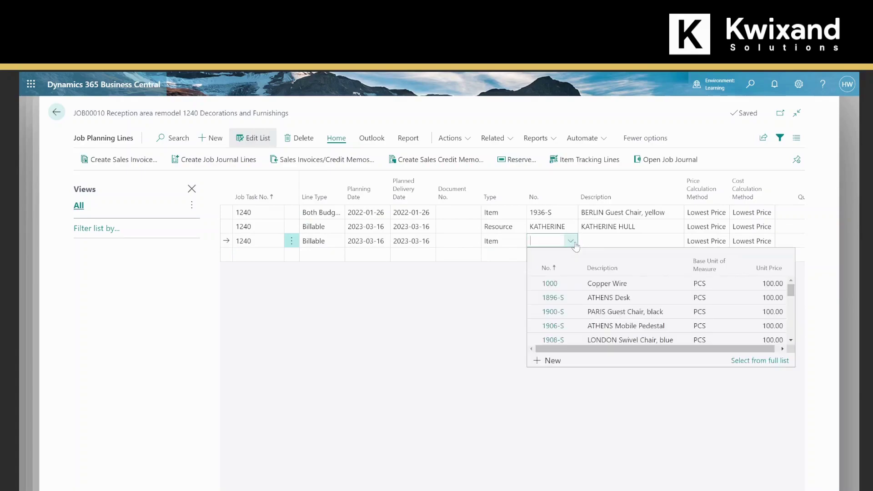
{"action": "left_click", "coordinate": [562, 299]}
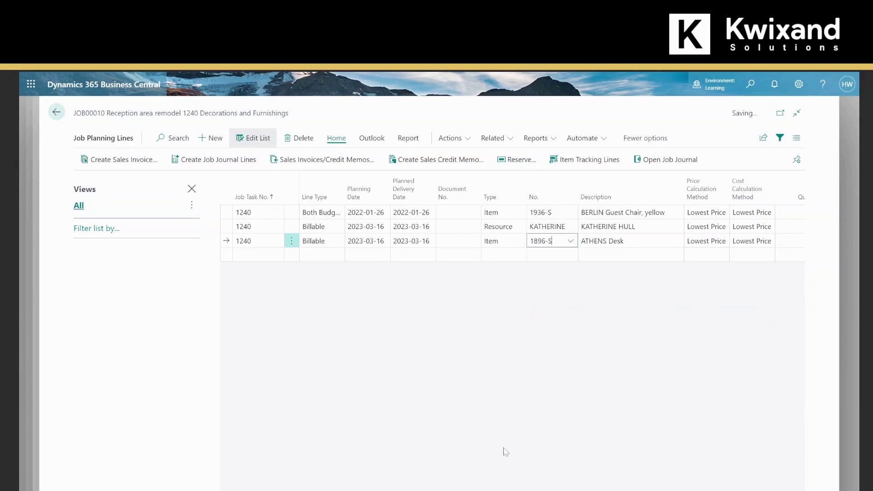
{"action": "key", "text": "Tab"}
{"action": "key", "text": "Tab"}
{"action": "key", "text": "Tab"}
{"action": "key", "text": "Tab"}
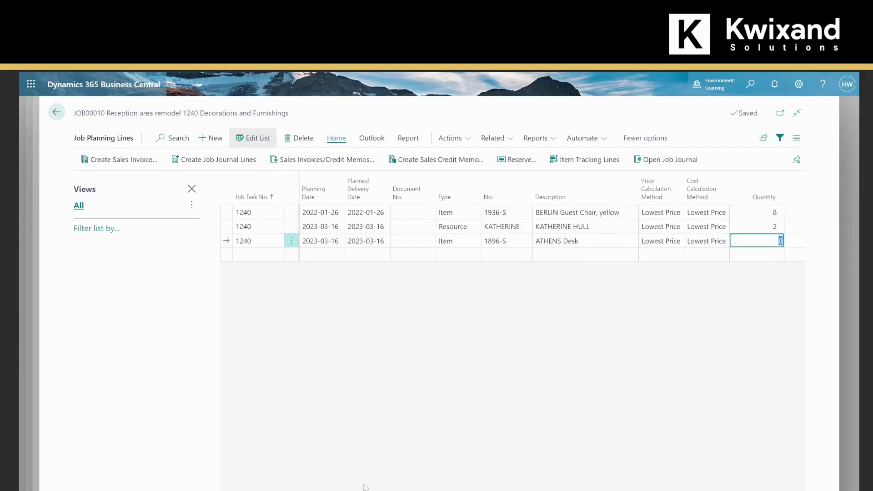
{"action": "key", "text": "Tab"}
{"action": "key", "text": "Tab"}
{"action": "key", "text": "Tab"}
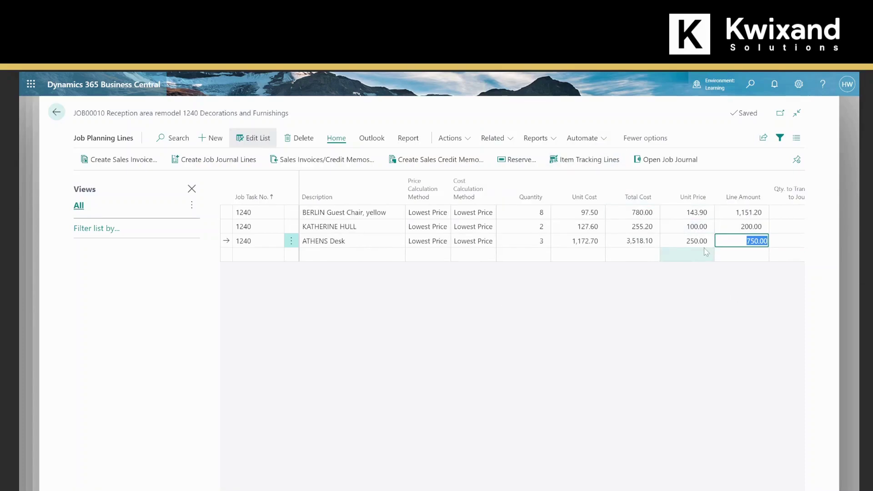
{"action": "key", "text": "Tab"}
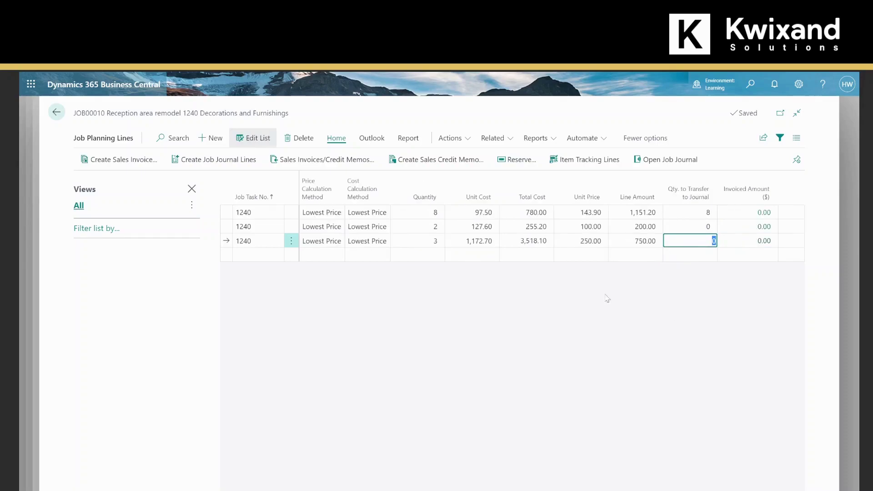